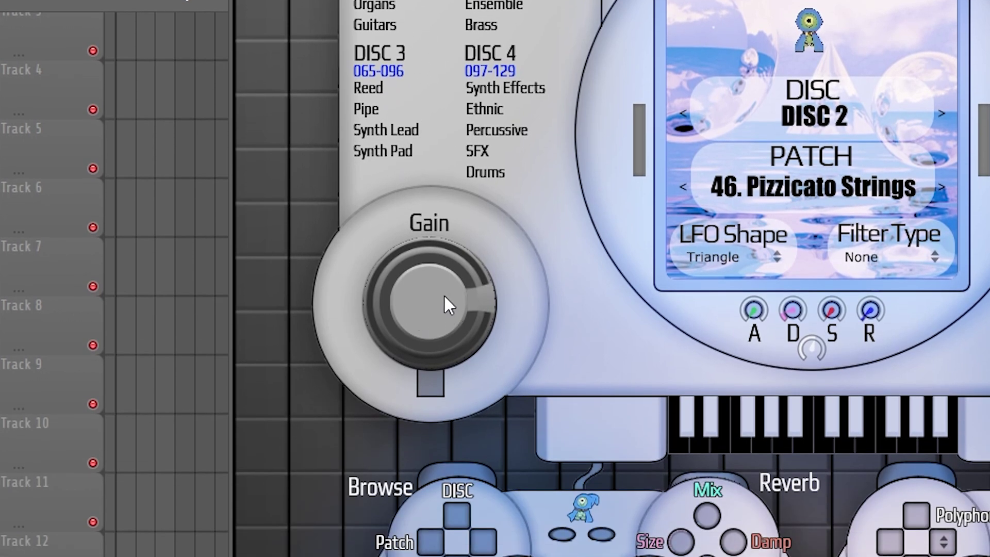
Turn the Pizzicato Strings Gain knob back from about 3 o'clock to 12 o'clock
mouse_move(443, 294)
mouse_down()
mouse_move(466, 358)
mouse_move(466, 419)
mouse_move(431, 354)
mouse_move(429, 367)
mouse_move(454, 304)
mouse_up()
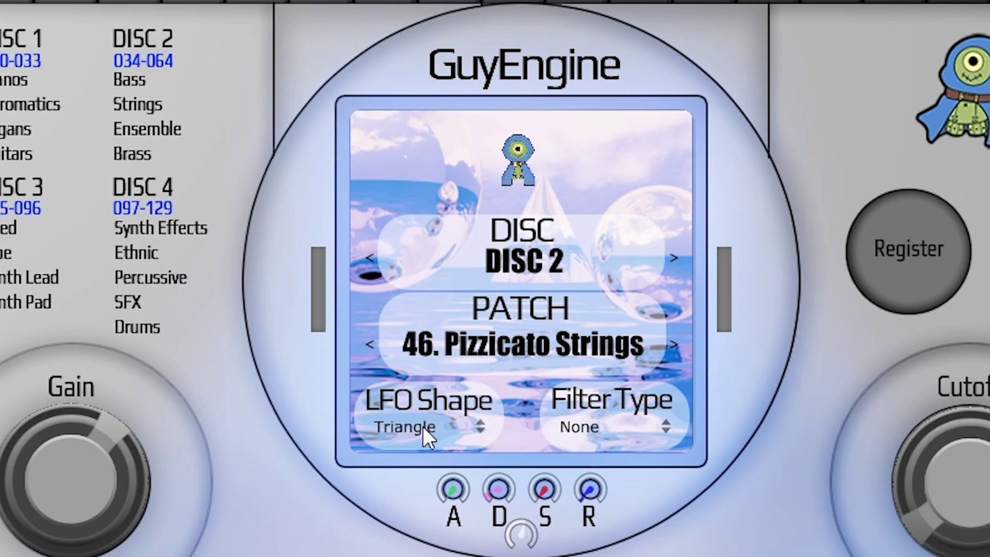
Switch the Pizzicato Strings LFO shape to Sin and its filter type to High Pass
click(453, 429)
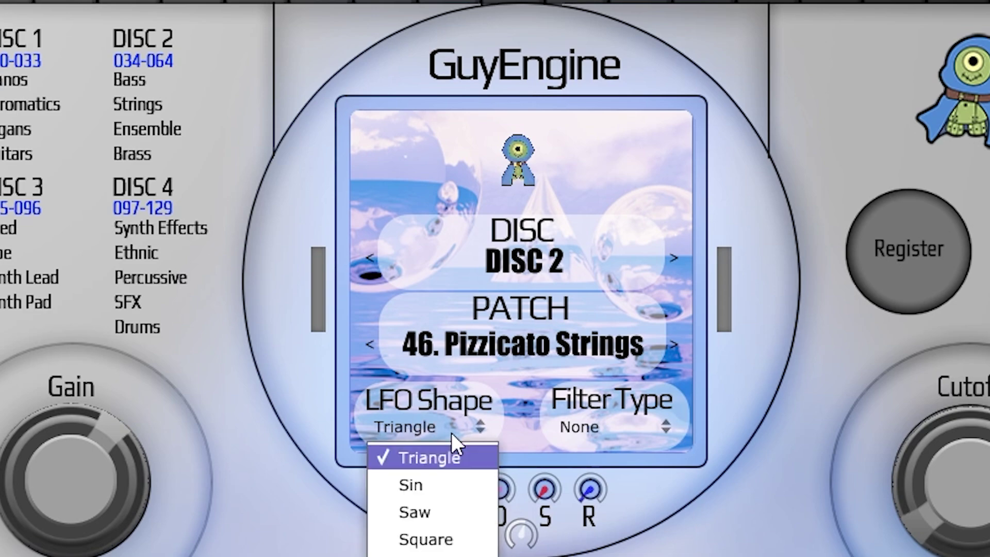
click(415, 485)
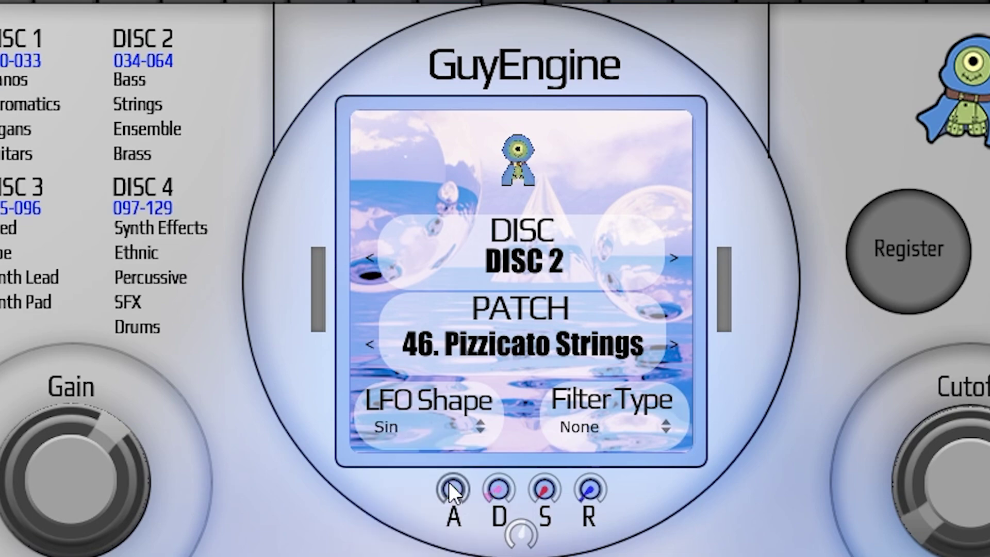
click(464, 428)
click(655, 371)
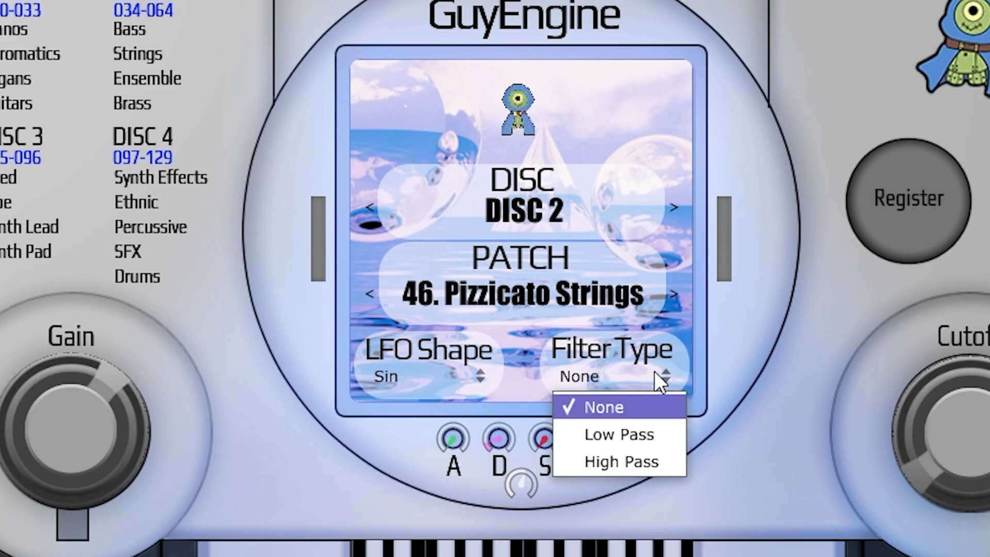
click(642, 455)
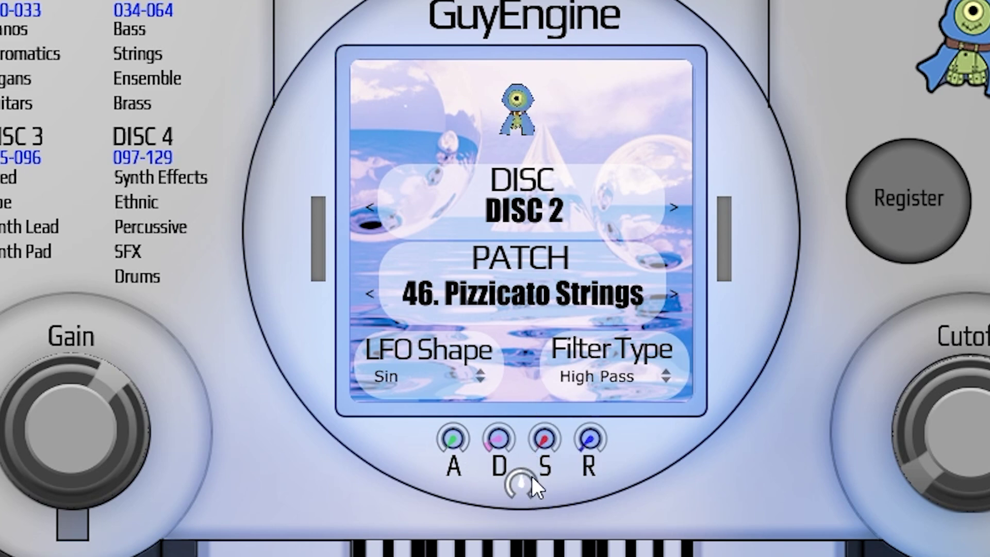
Step through 47. Harp, 46. Pizzicato Strings and 45. Tremolo Strings, then load 42. Viola
drag(532, 475, 535, 422)
click(677, 293)
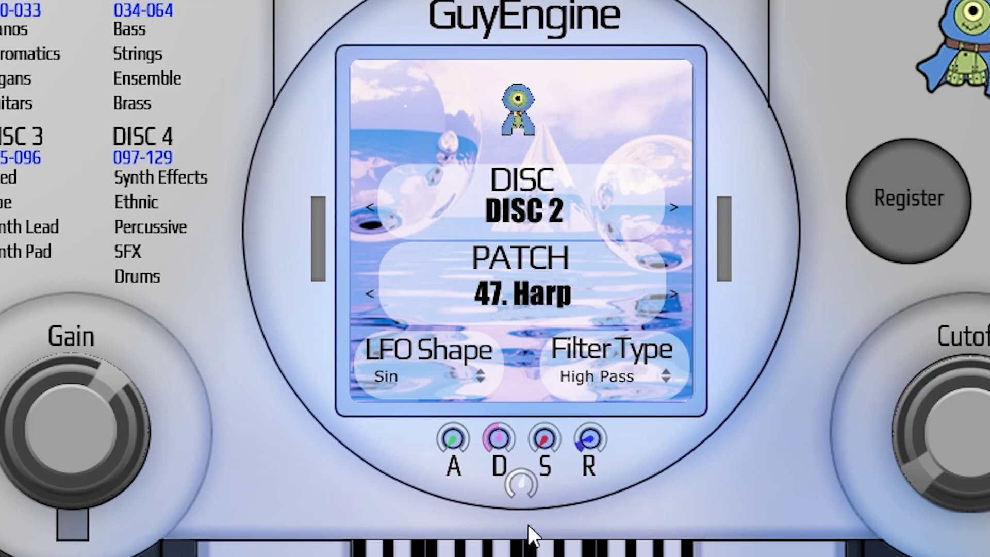
click(372, 296)
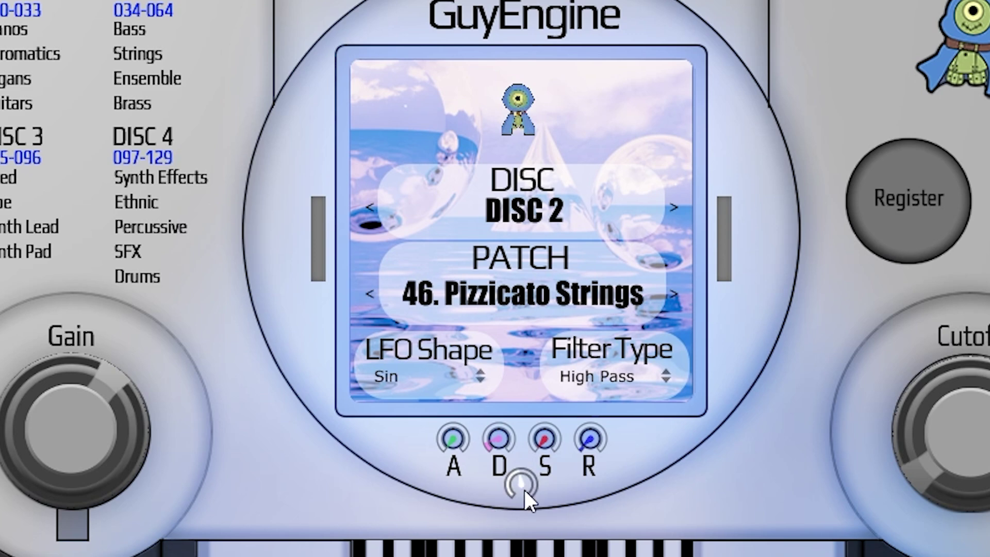
click(367, 293)
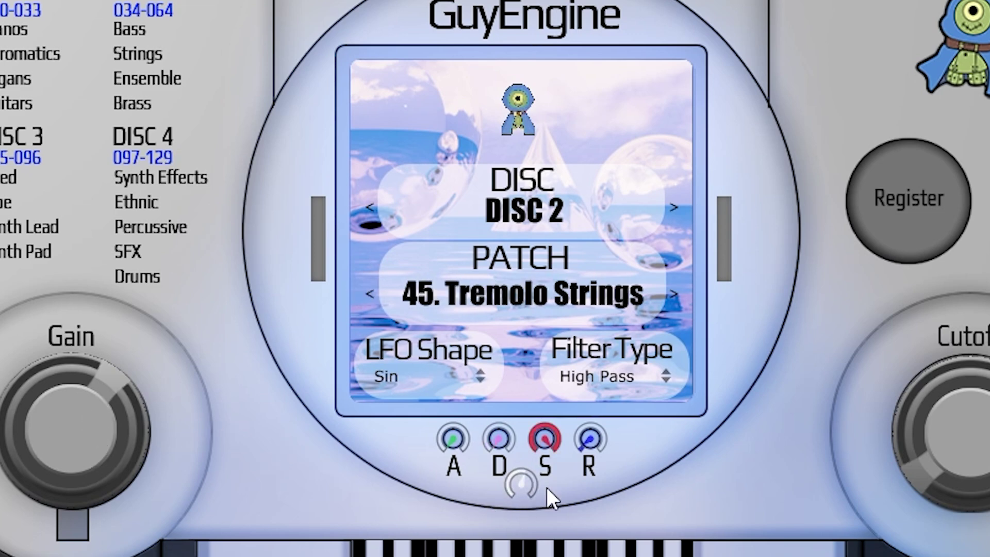
click(558, 304)
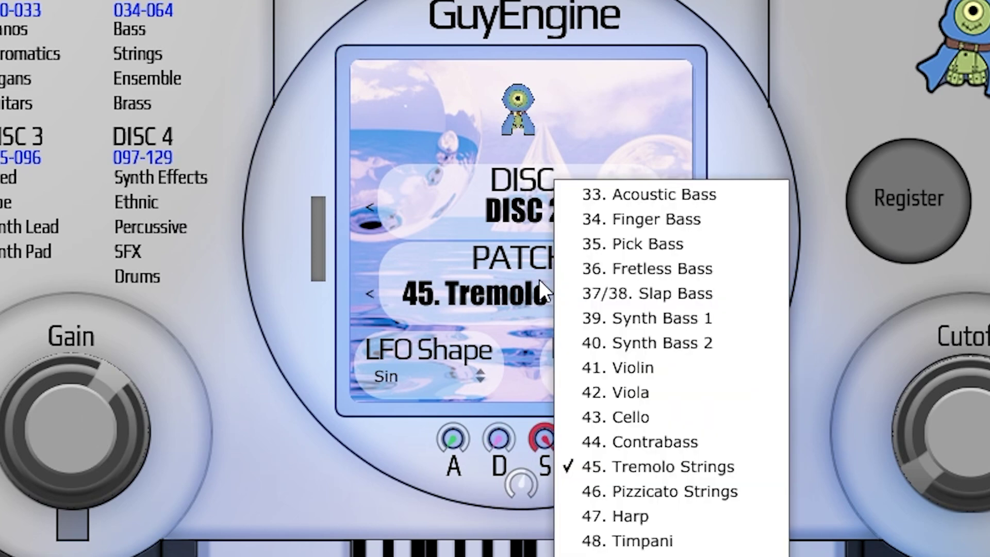
click(631, 395)
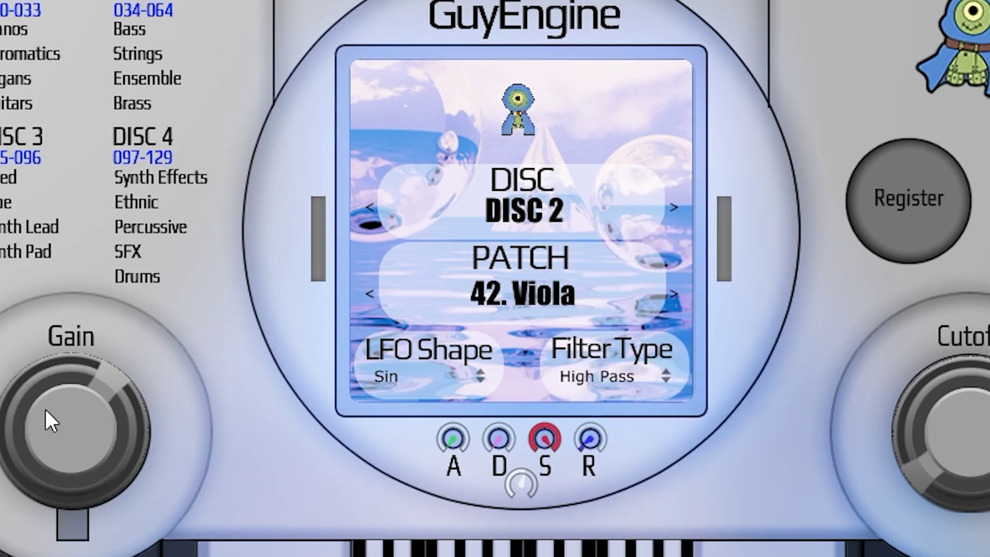
Turn the Viola's Gain up, then reset another parameter to its default
drag(46, 410, 115, 377)
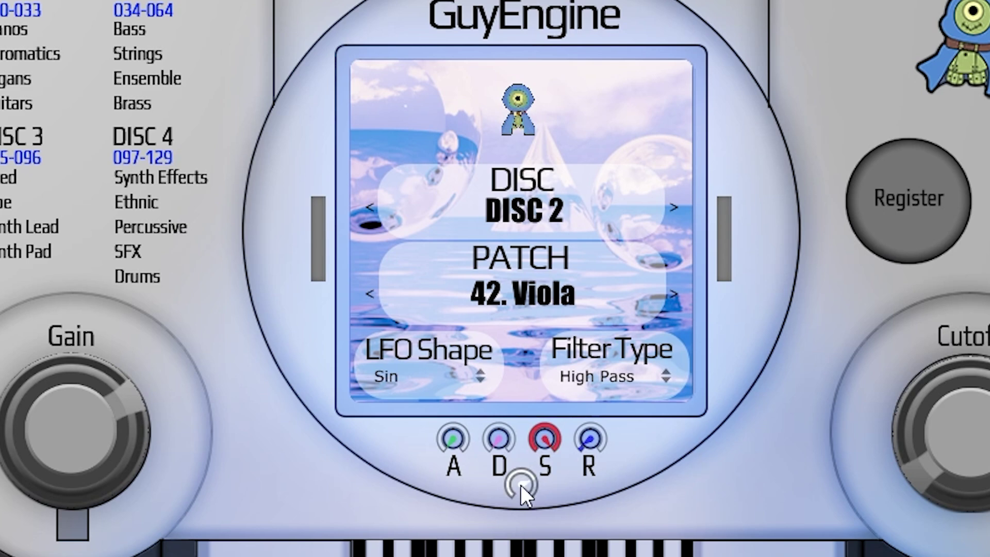
mouse_move(521, 485)
mouse_down()
mouse_move(533, 515)
mouse_move(523, 493)
mouse_up()
double_click(524, 503)
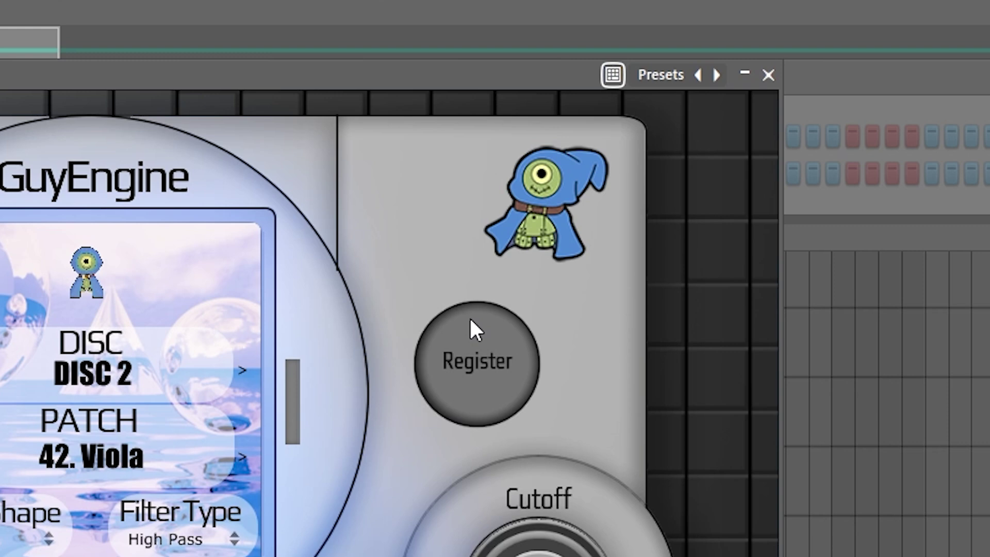
click(167, 370)
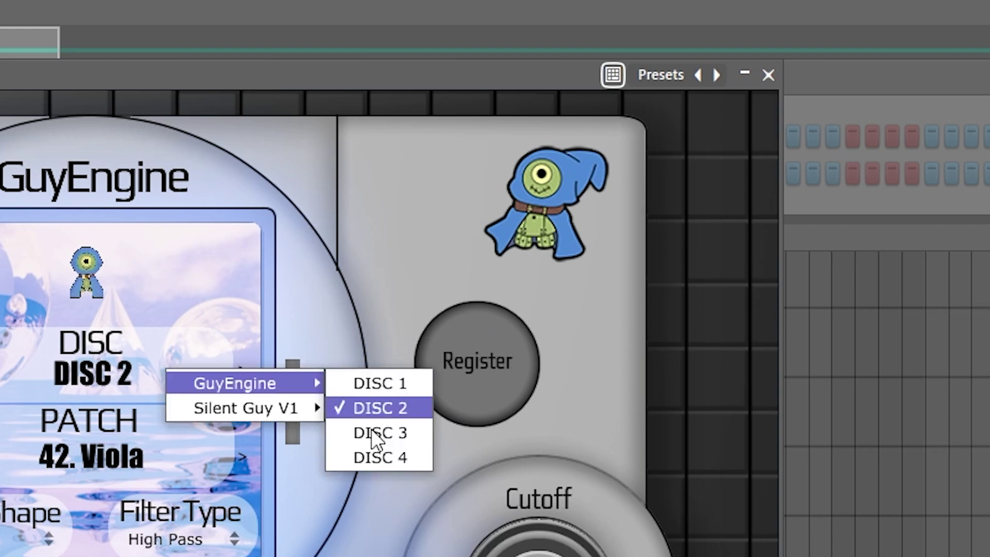
mouse_move(299, 405)
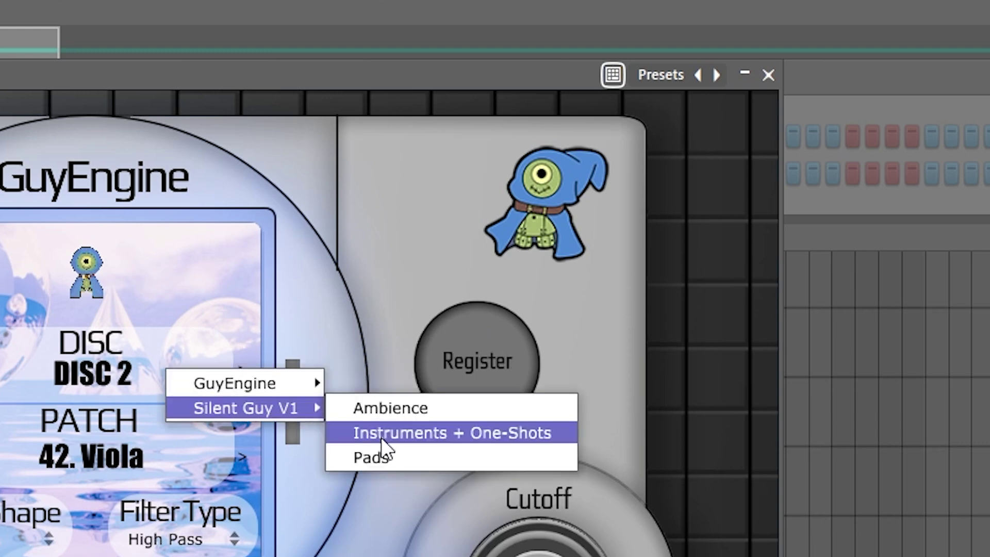
click(374, 246)
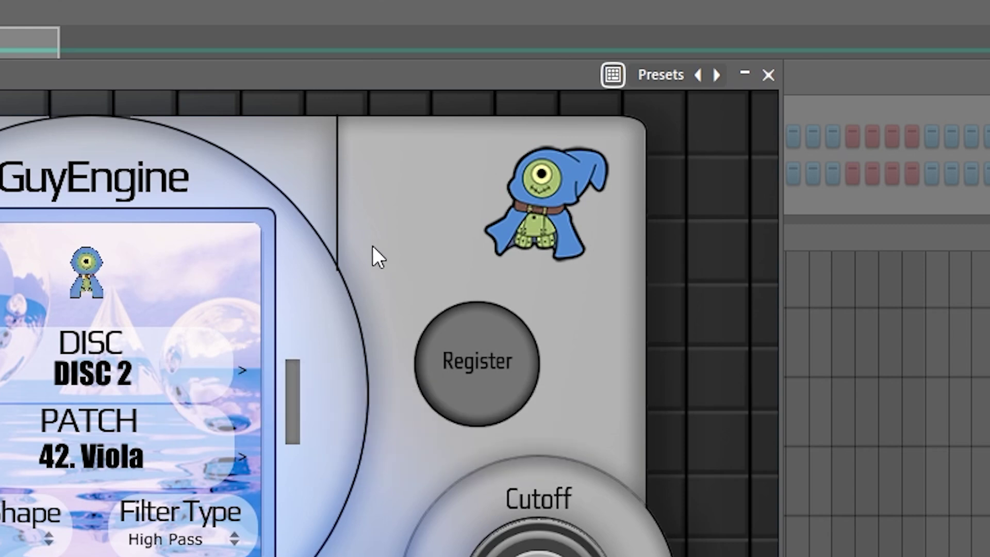
click(103, 385)
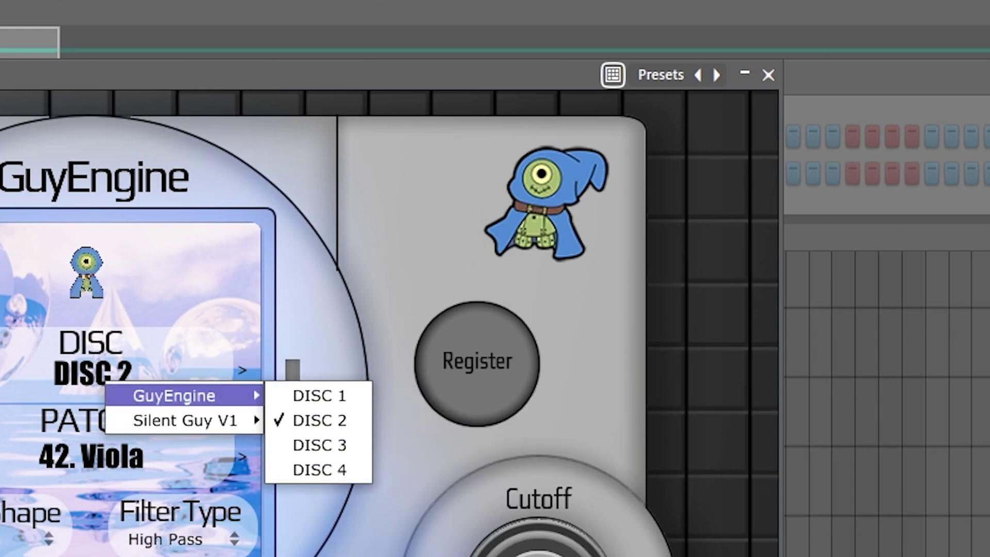
click(357, 216)
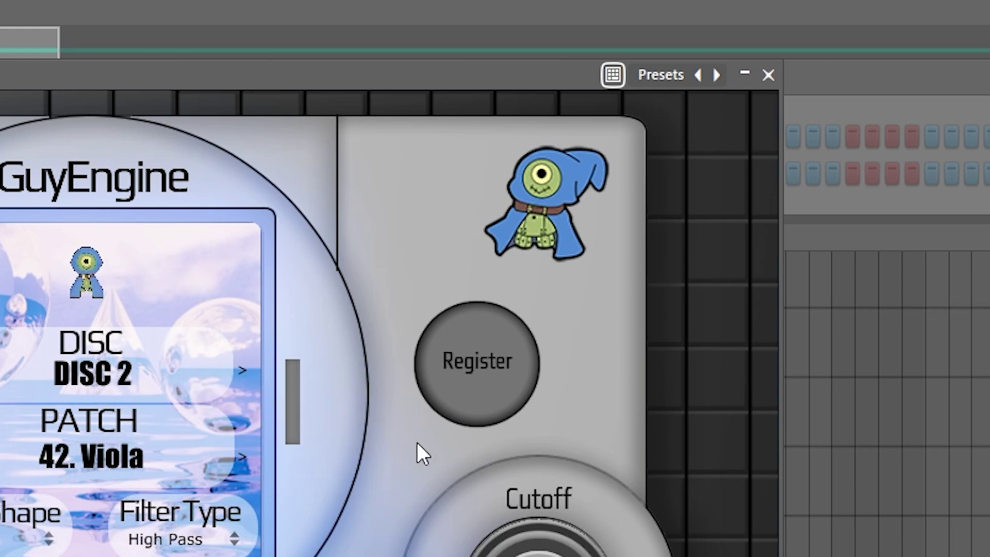
click(150, 367)
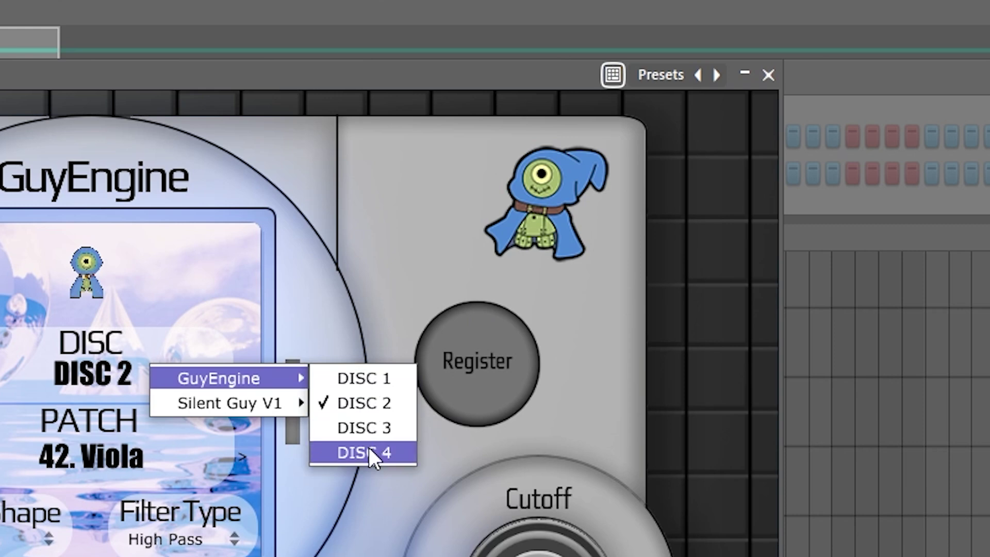
click(363, 544)
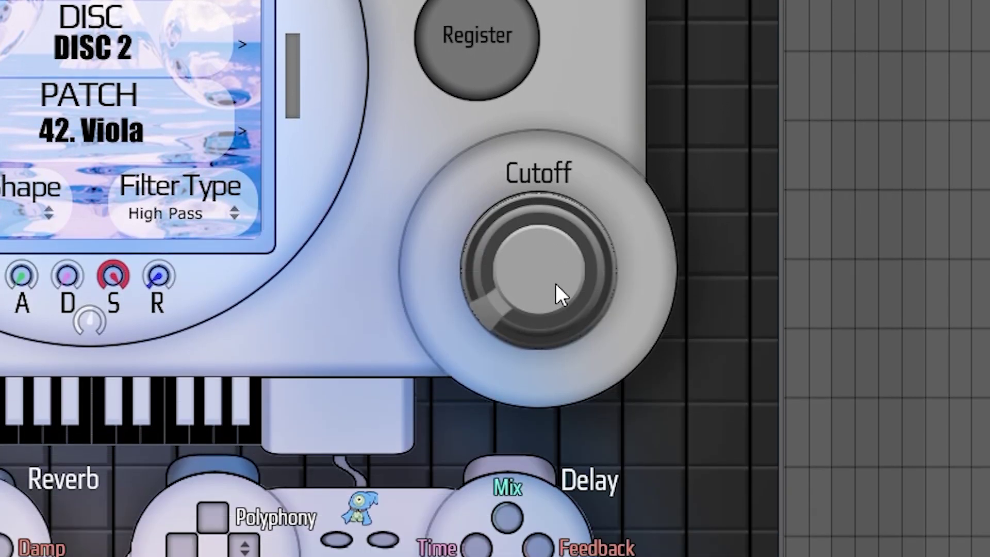
drag(553, 385, 528, 129)
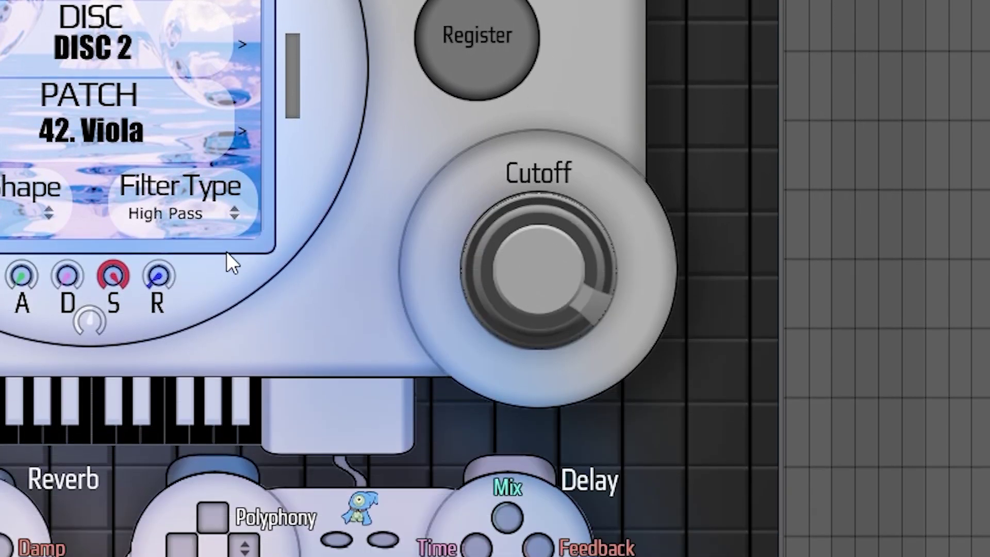
click(192, 217)
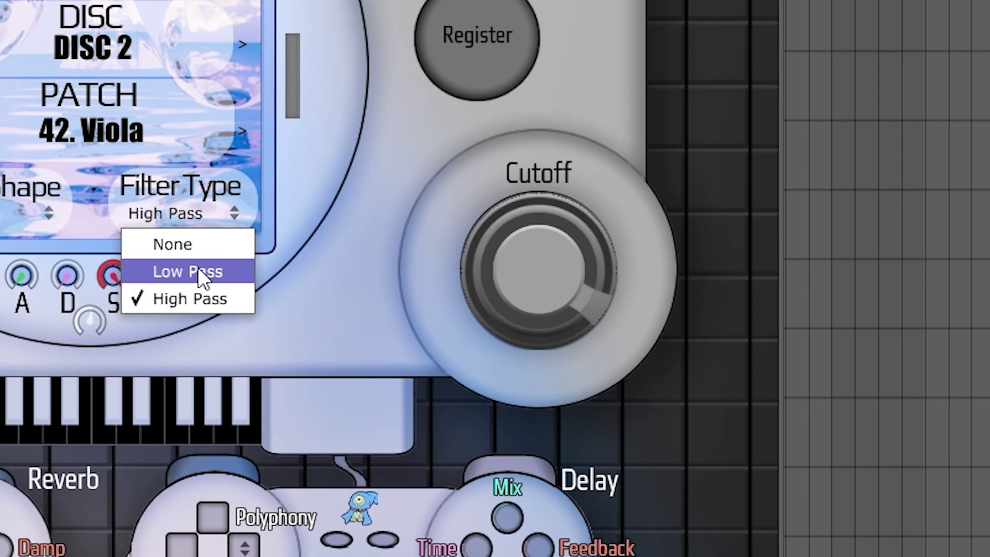
click(403, 256)
drag(495, 279, 546, 262)
click(34, 436)
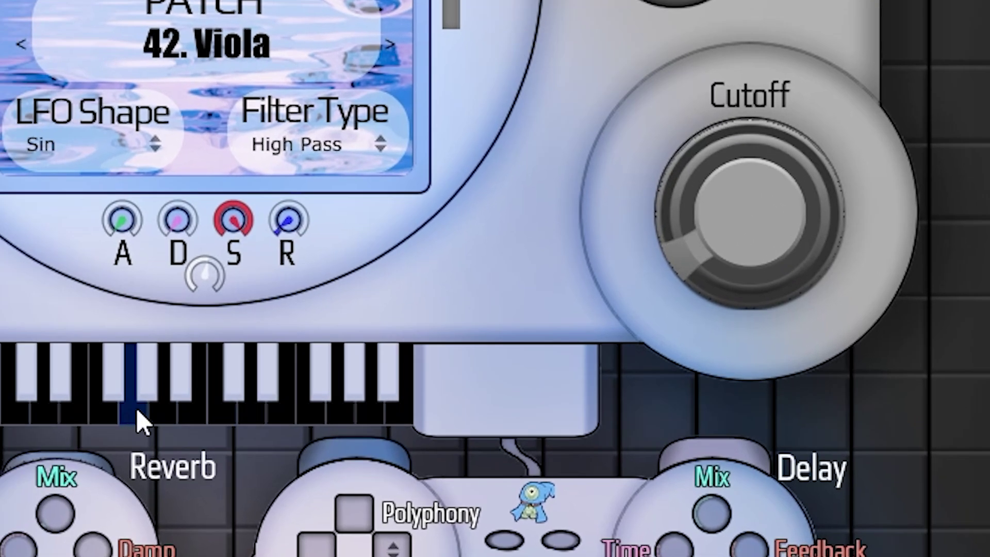
click(50, 436)
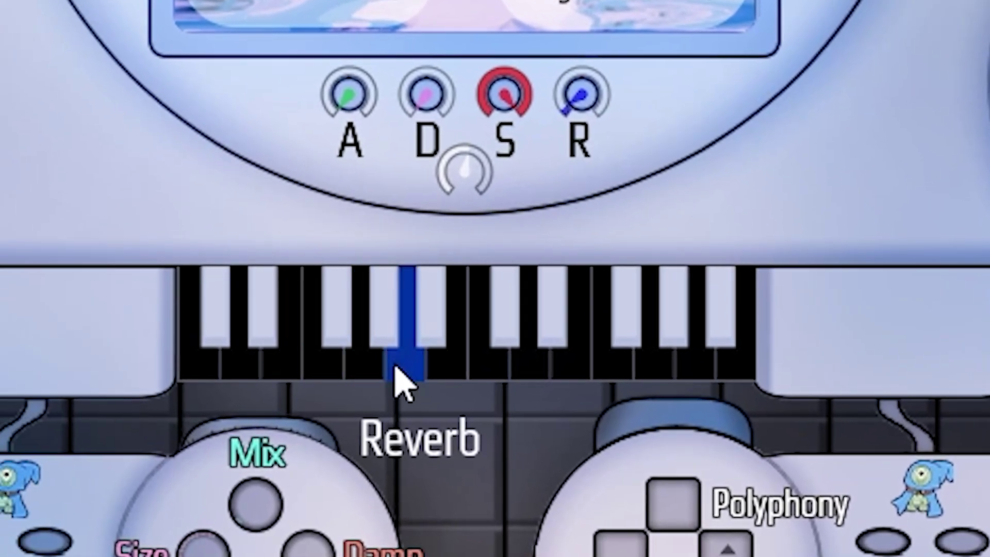
click(572, 360)
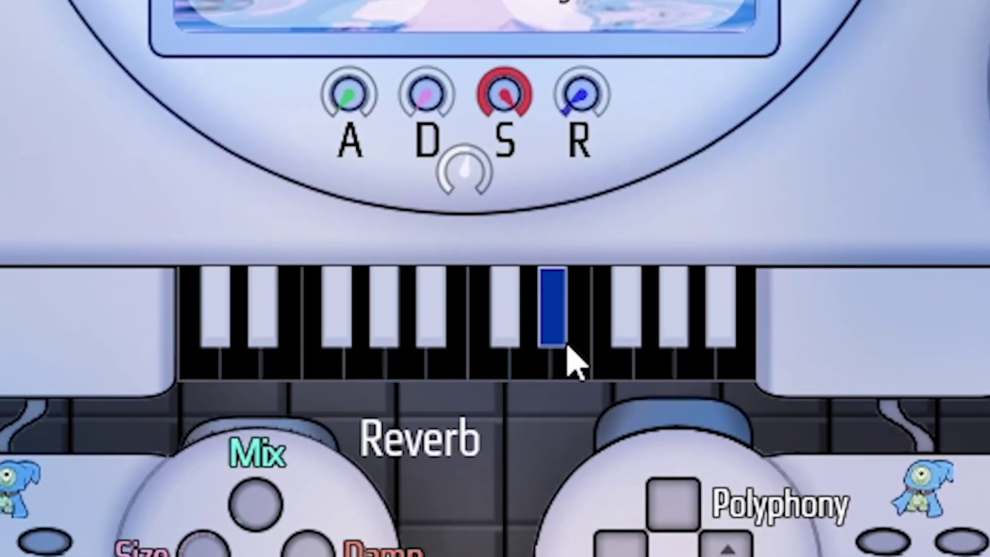
click(338, 371)
click(398, 376)
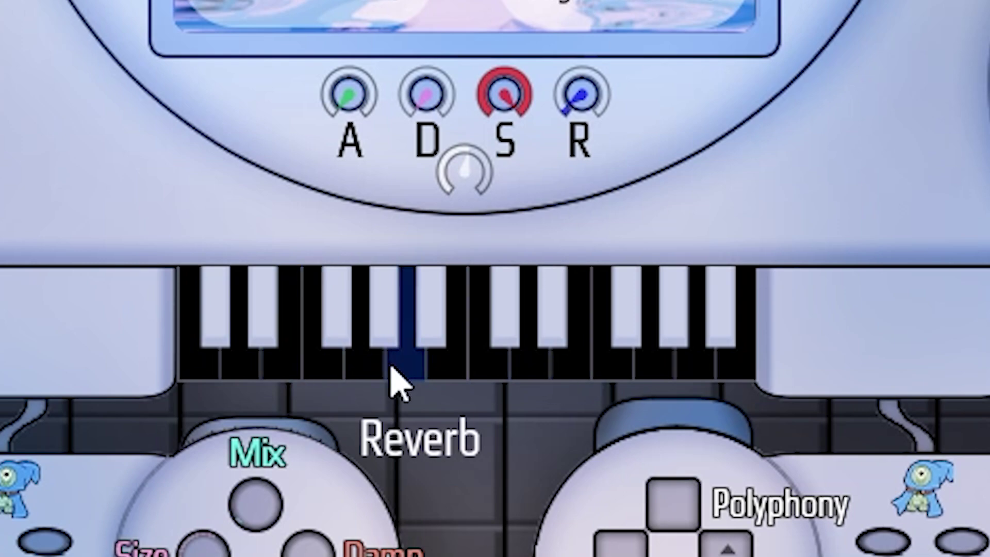
click(248, 362)
click(342, 376)
click(243, 364)
click(553, 330)
click(438, 381)
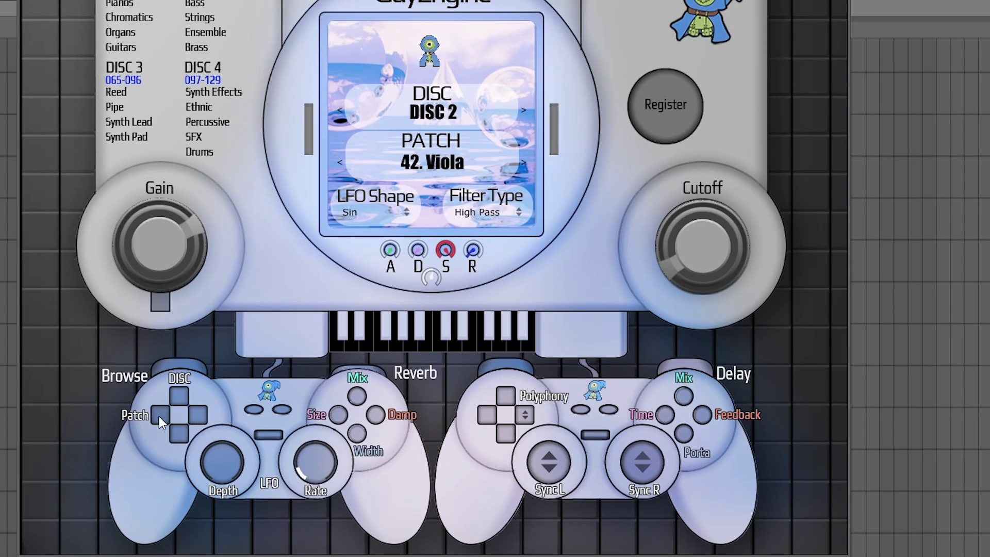
Step forward through the patches past 49a. VII Strings to 54. Voice "Do"
click(198, 416)
click(198, 415)
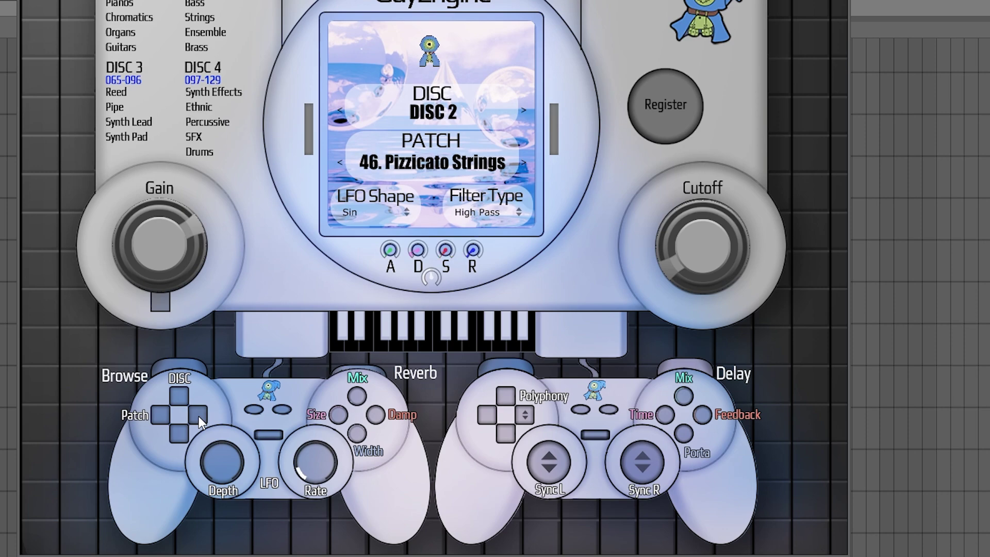
click(198, 415)
click(198, 415)
click(199, 416)
click(199, 416)
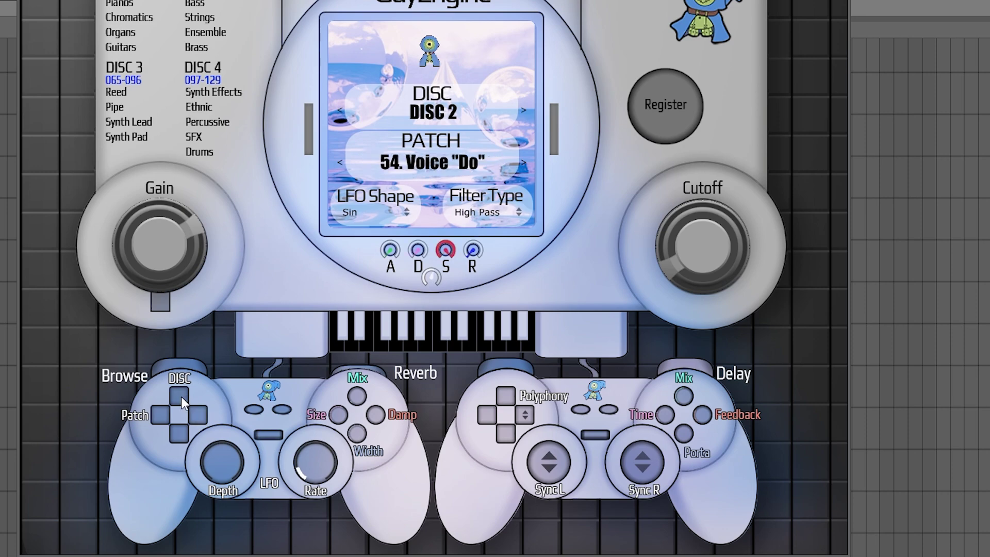
Cycle the discs forward until they wrap round to DISC 2
click(183, 393)
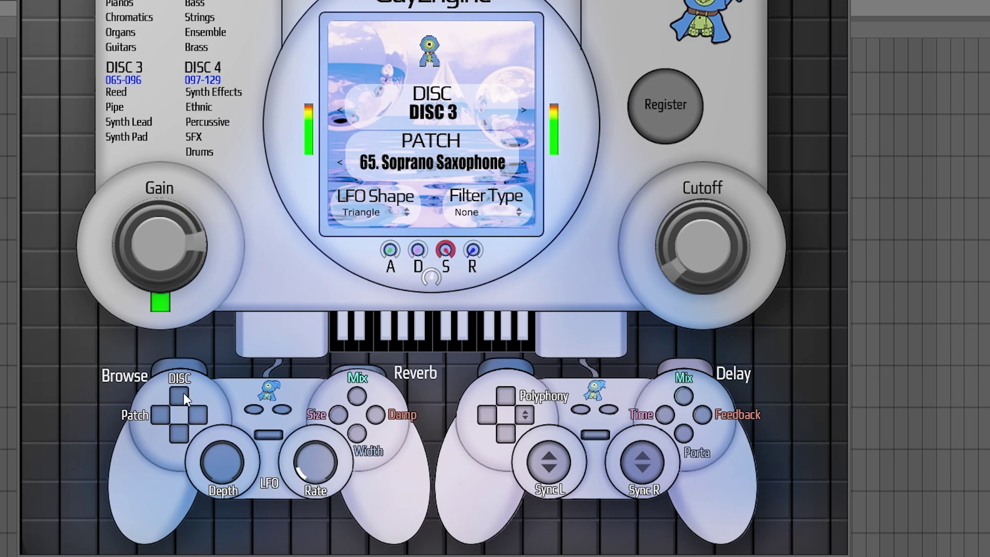
click(184, 393)
click(183, 393)
click(183, 393)
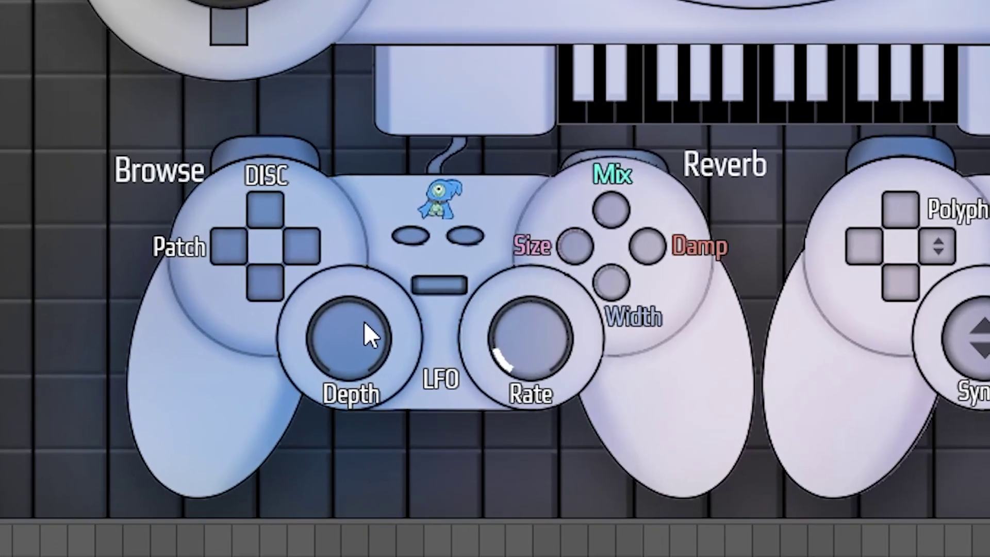
Push the LFO Depth knob nearly to maximum and raise the LFO Rate
drag(351, 351, 381, 138)
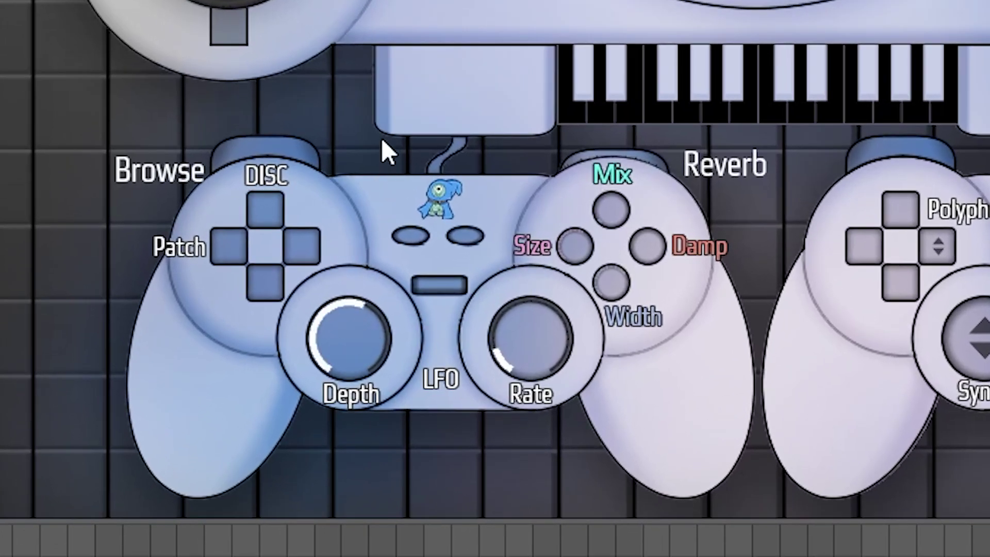
drag(524, 327, 541, 310)
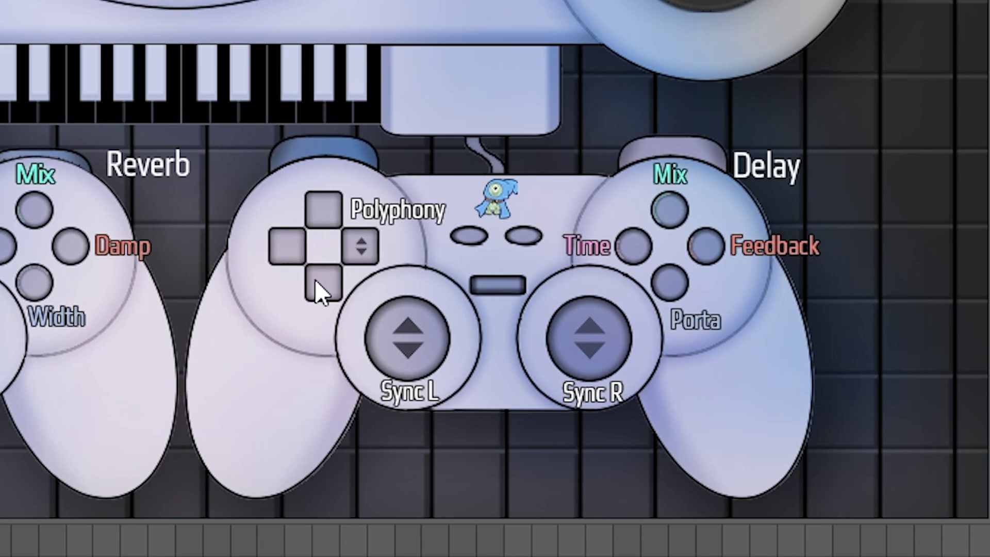
click(360, 246)
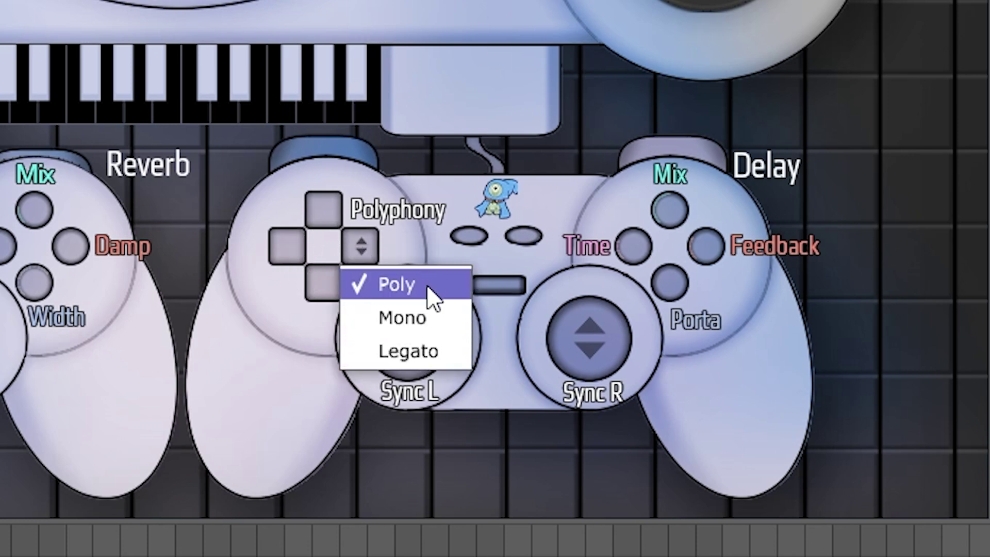
click(407, 197)
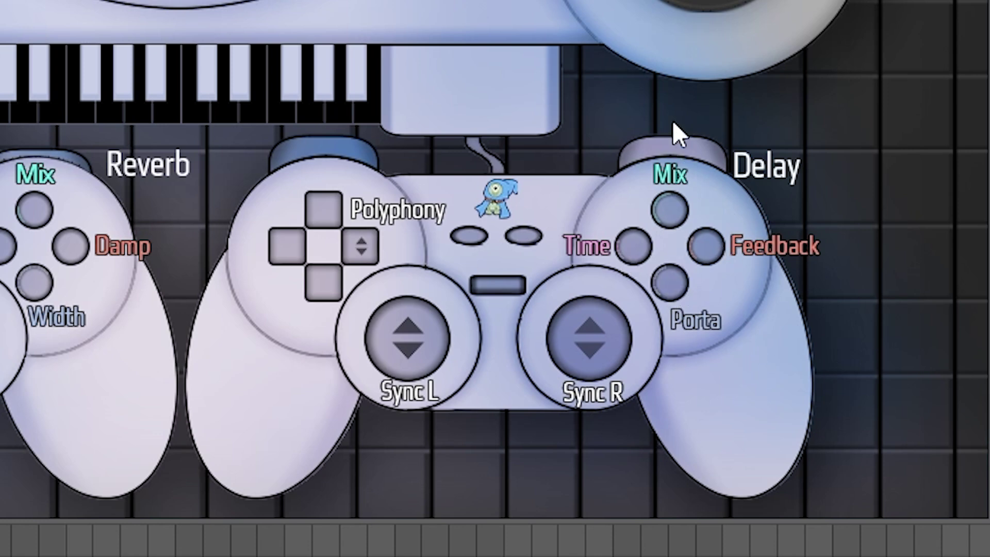
click(363, 246)
click(396, 287)
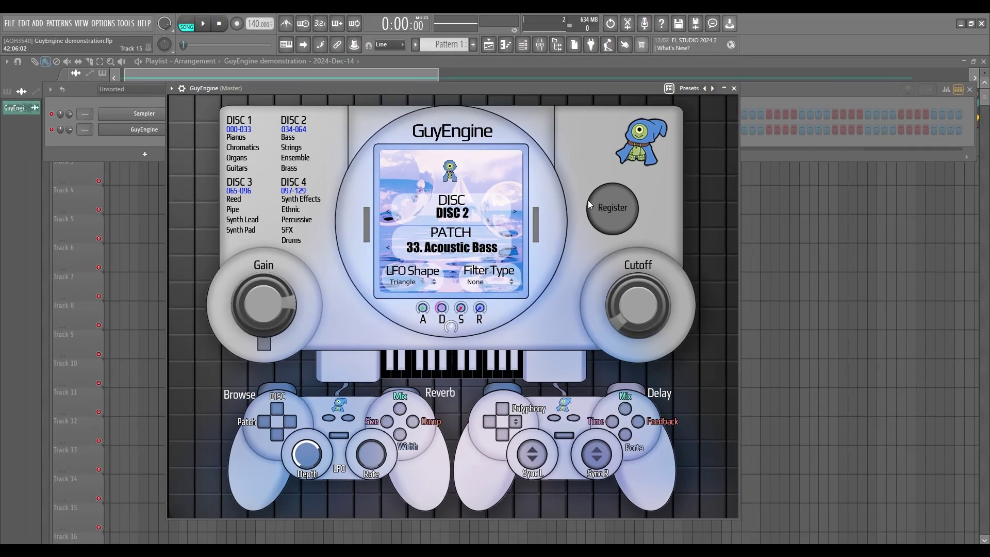
Pick DISC 1 from the disc list, then step forward to DISC 3
click(461, 216)
click(544, 217)
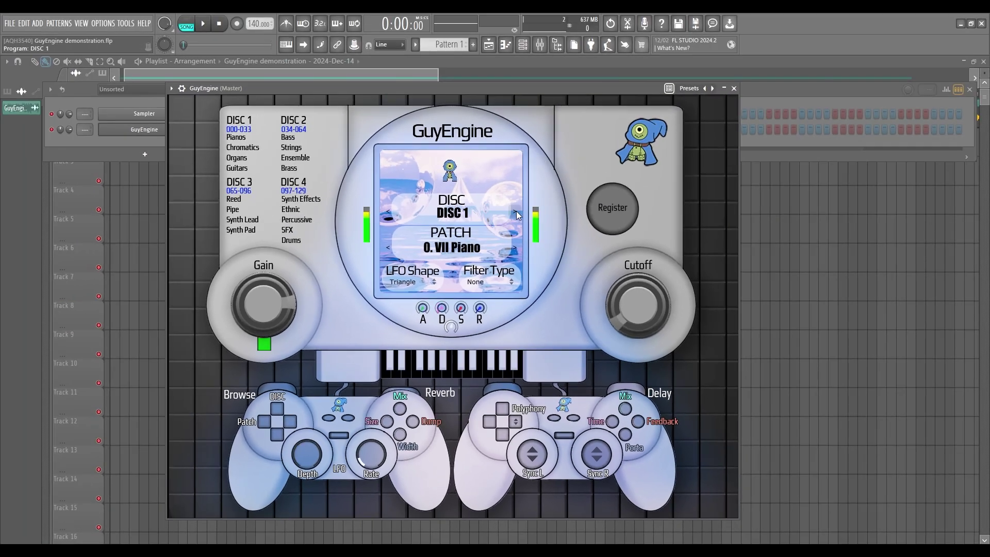
click(516, 212)
click(516, 212)
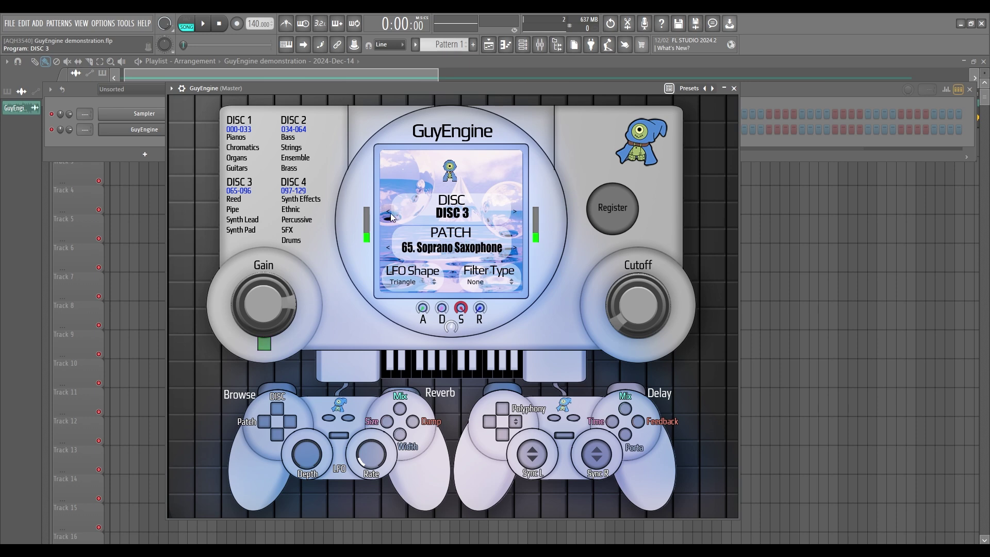
Choose DISC 4 and load its 120. Reverse Cymbal patch
click(459, 211)
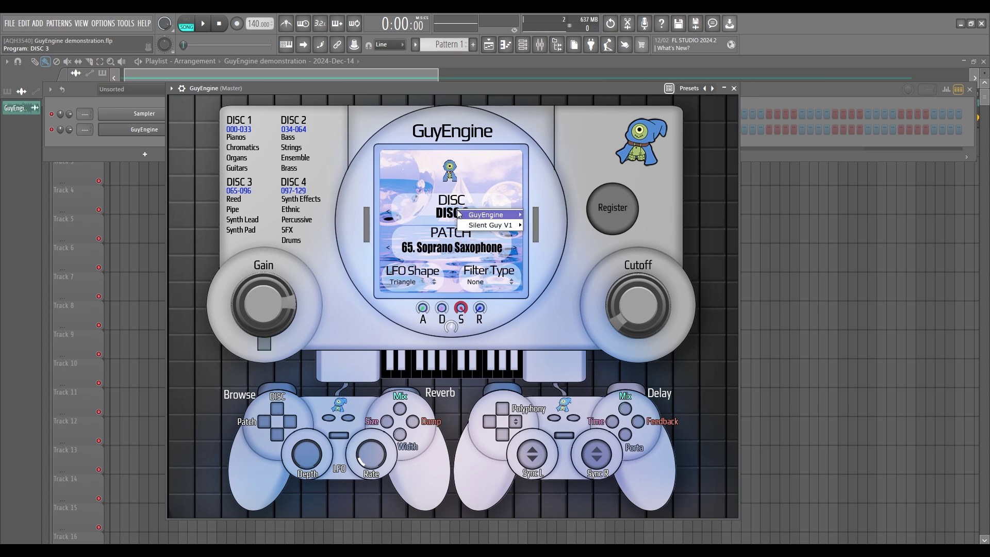
mouse_move(521, 222)
click(546, 245)
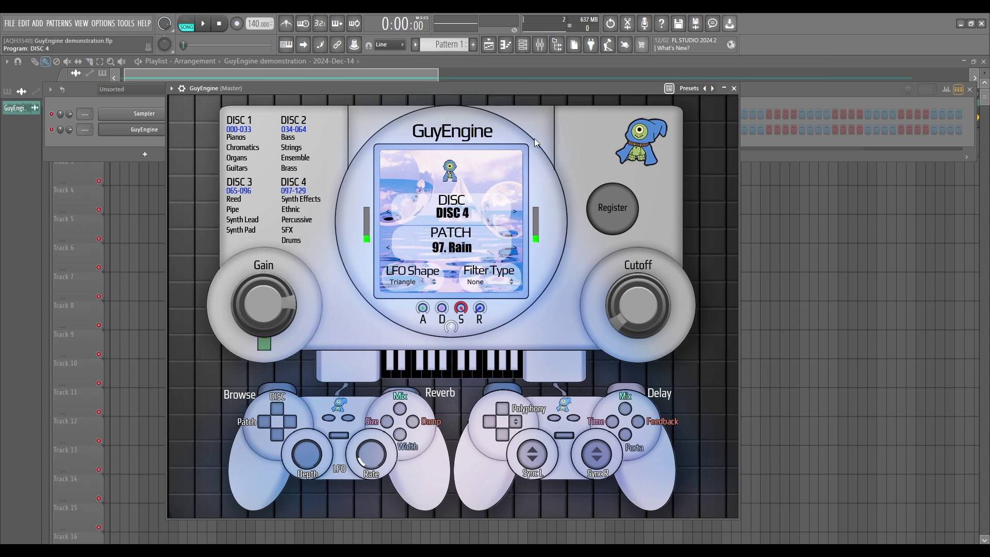
click(453, 251)
click(495, 446)
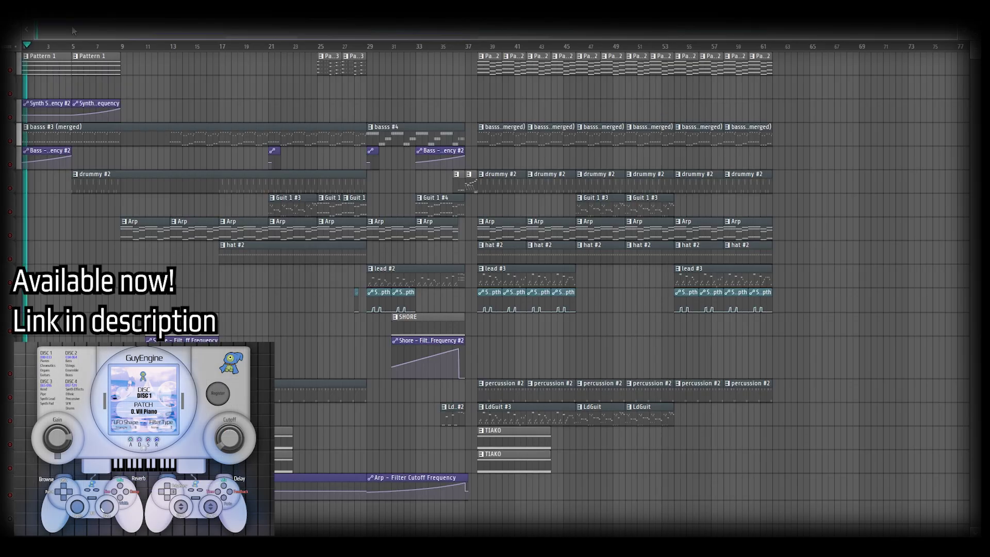
Zoom in on the playlist arrangement starting with Pattern 1 and the filter cutoff automation clips
scroll(74, 31, up, 10)
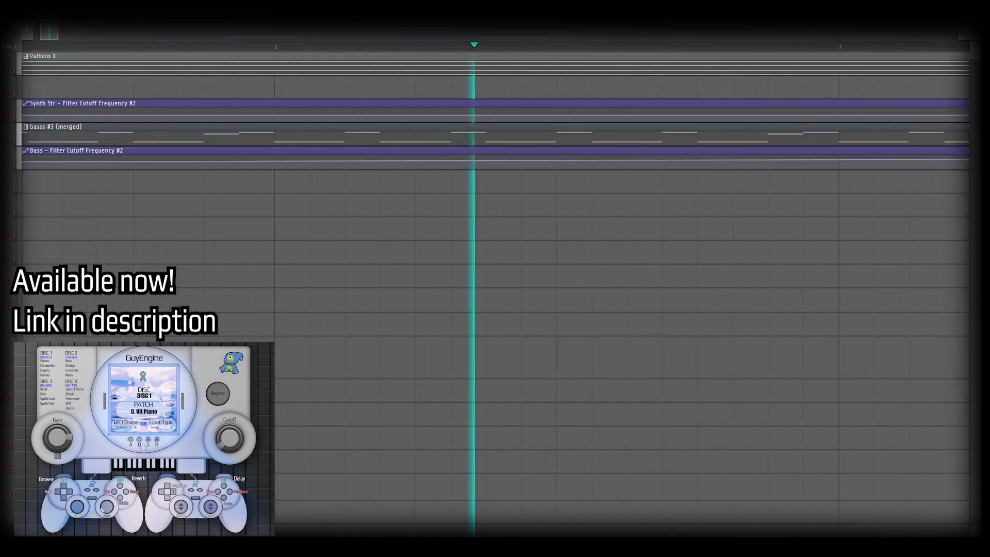